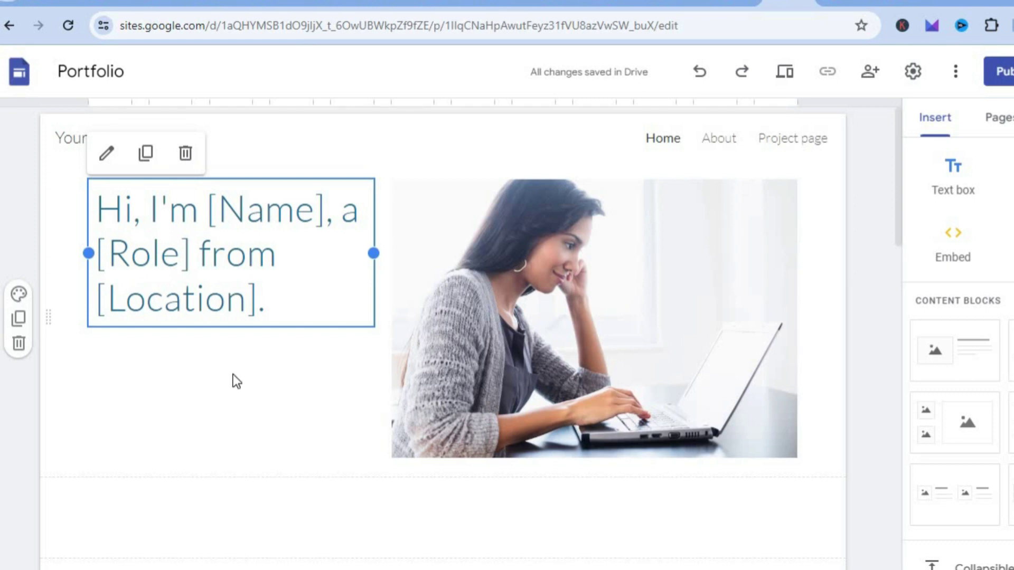
- Switch from the Google Sites editor to the elfsight.com browser tab
click(828, 4)
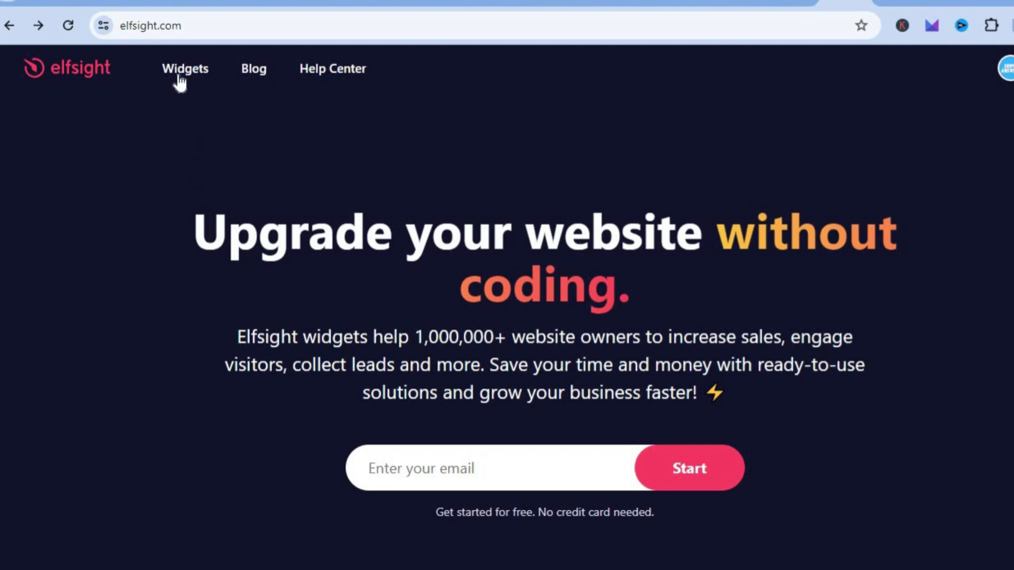
- Open the Audio Player widget page from the Audio category of Elfsight's Widgets menu
mouse_move(180, 81)
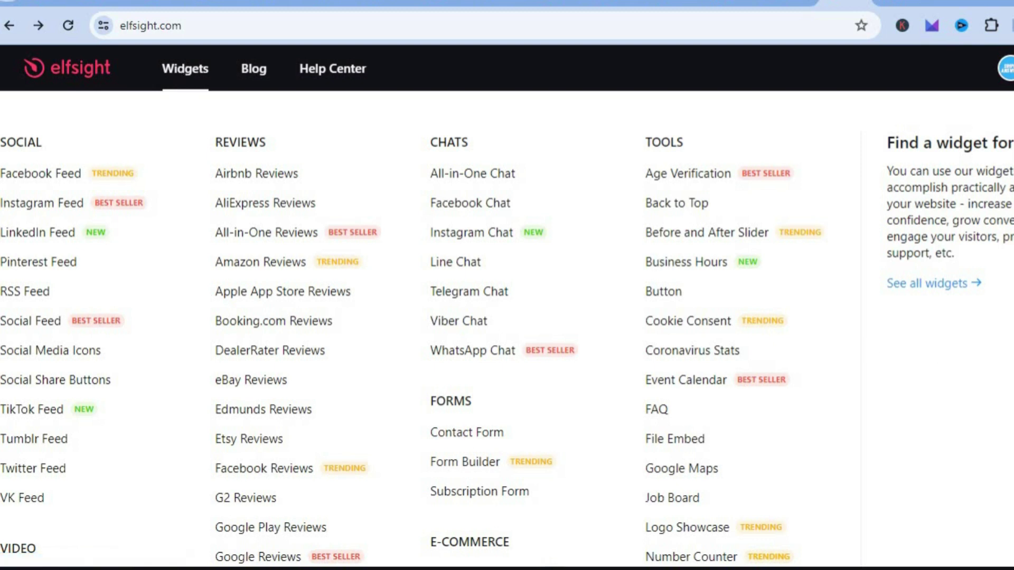
scroll(507, 329, down, 5)
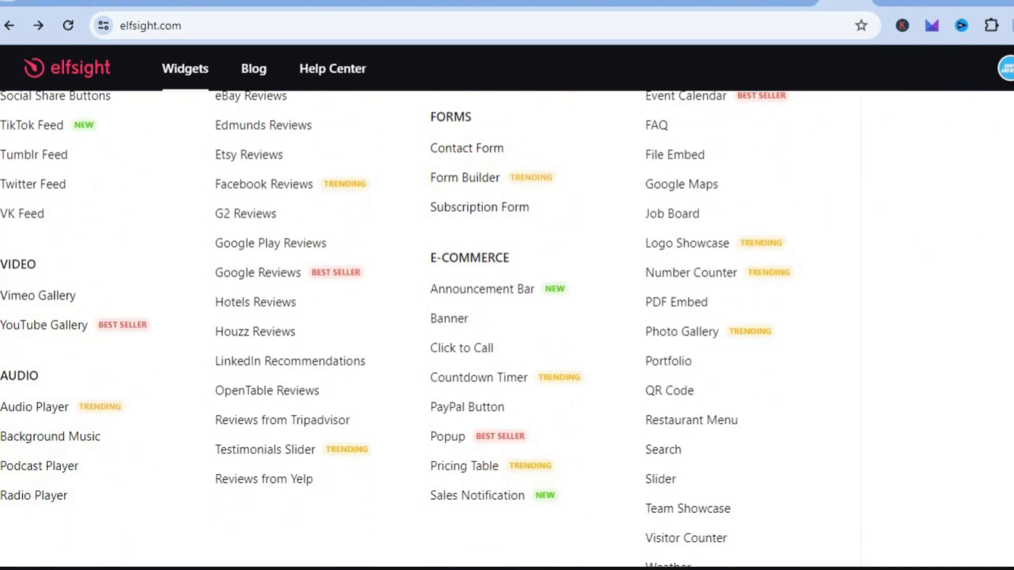
click(39, 406)
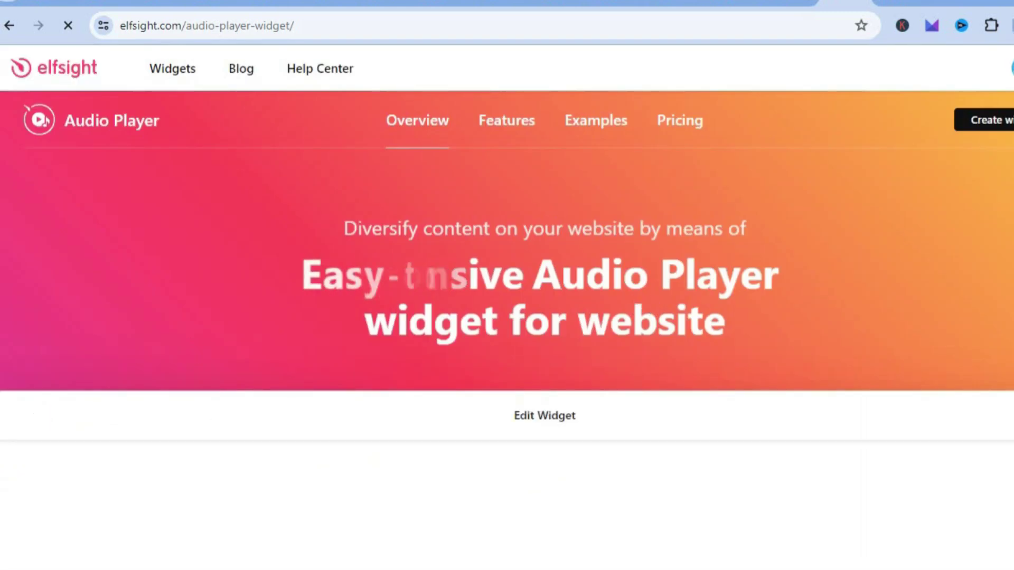
- Compare the audio player templates and start editing with the dark single-track Time to Move template
scroll(508, 285, down, 2)
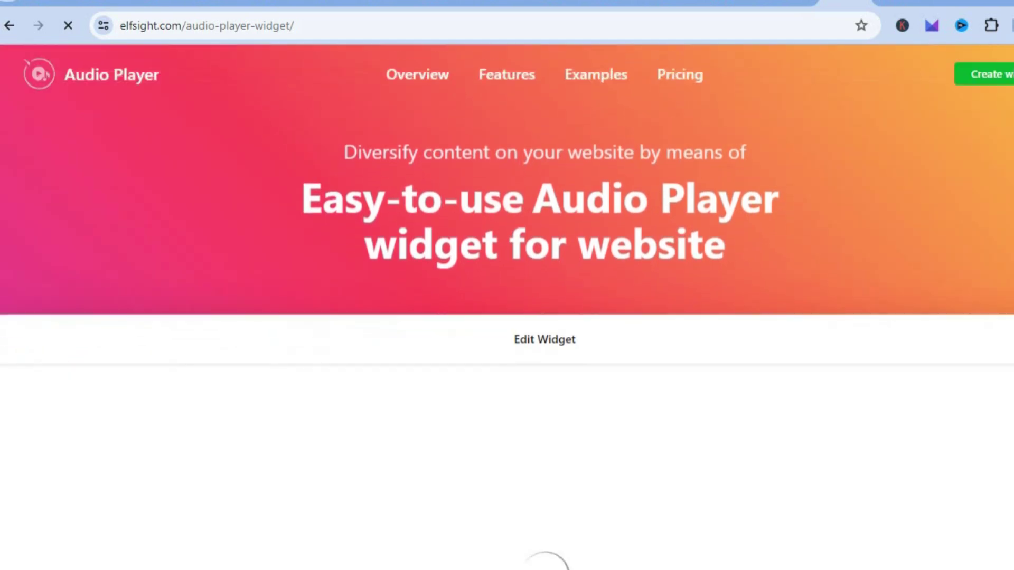
scroll(507, 286, down, 1)
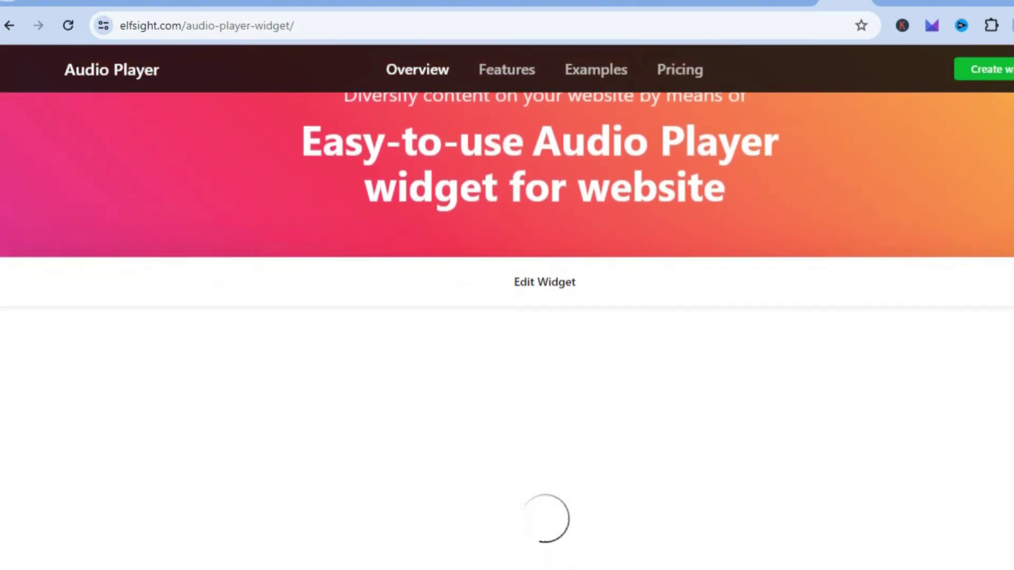
scroll(507, 286, down, 2)
scroll(507, 285, down, 2)
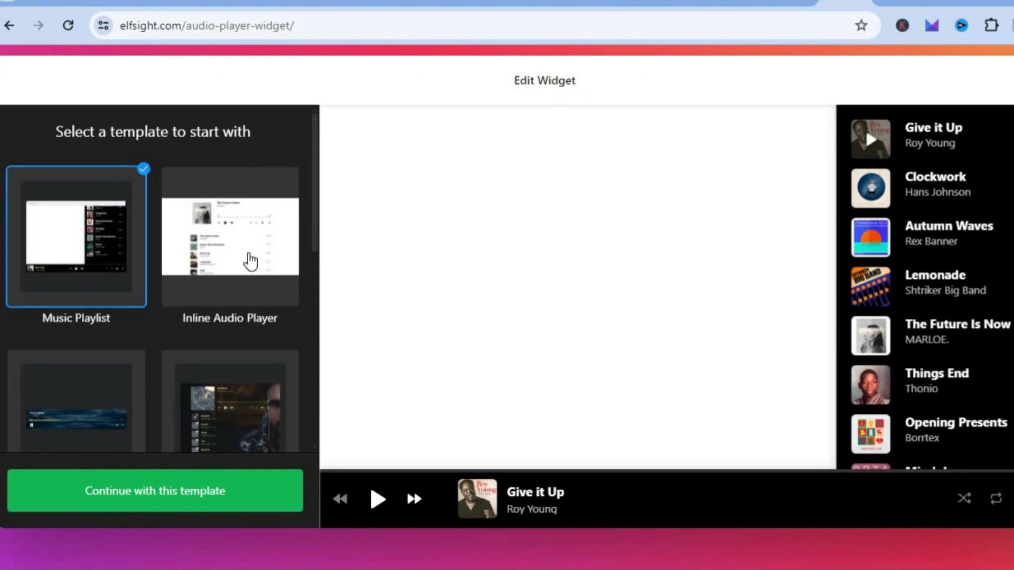
click(230, 268)
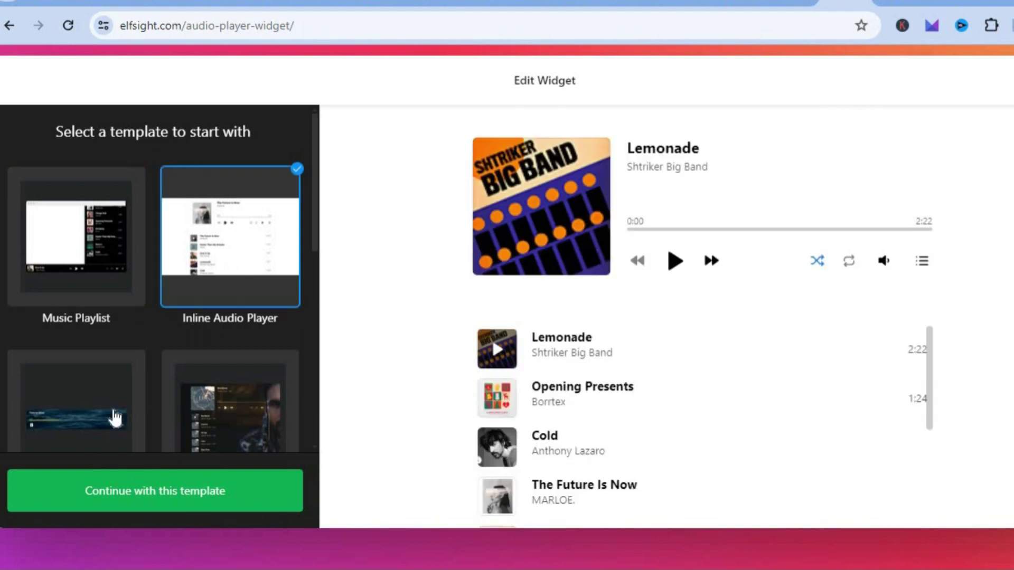
click(45, 433)
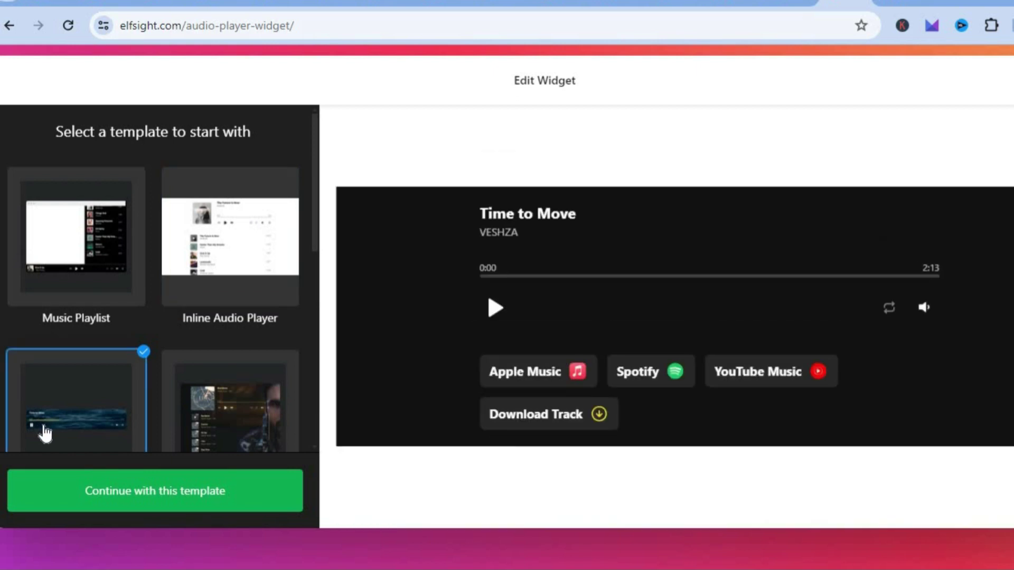
click(264, 426)
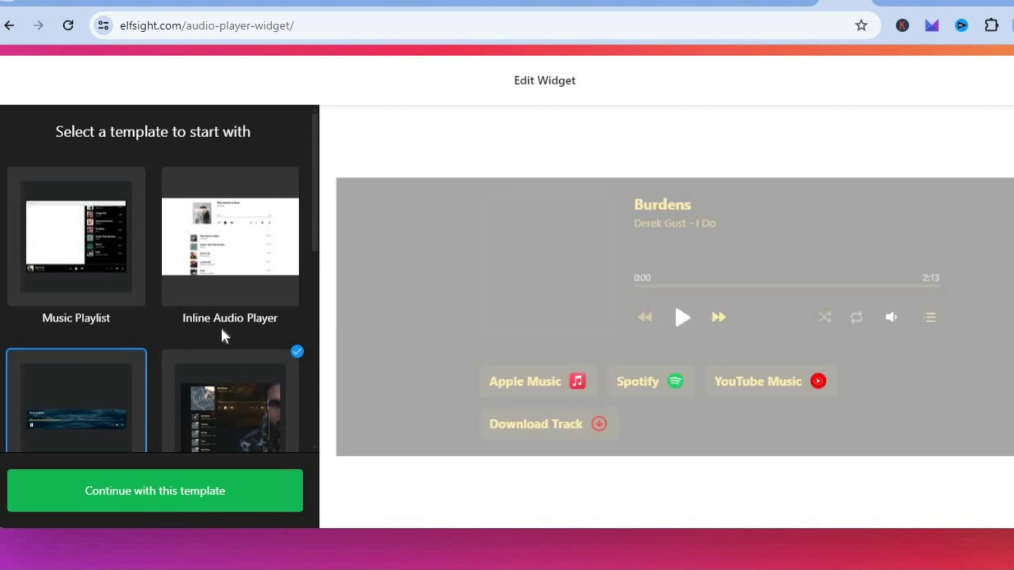
click(79, 421)
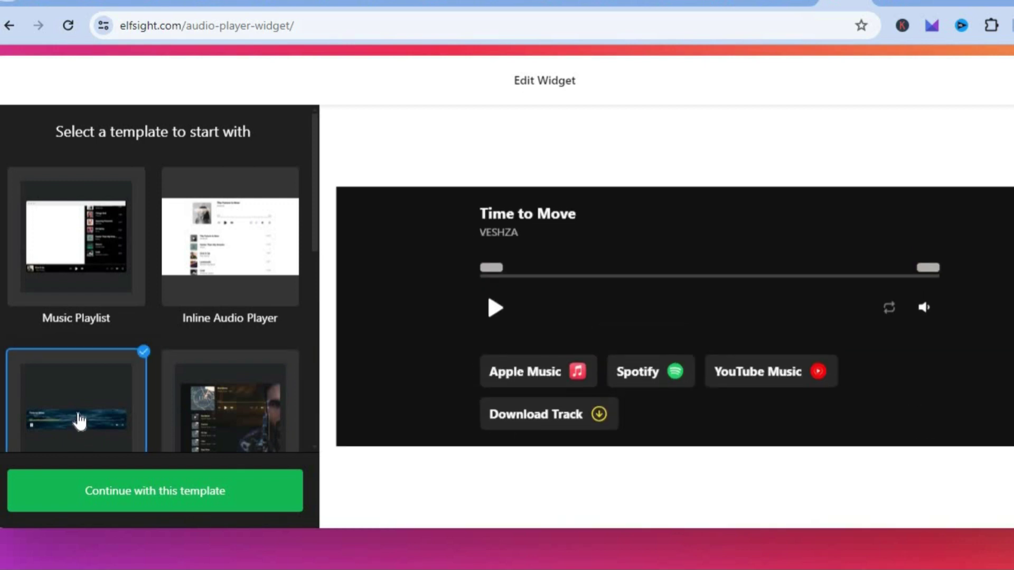
click(169, 498)
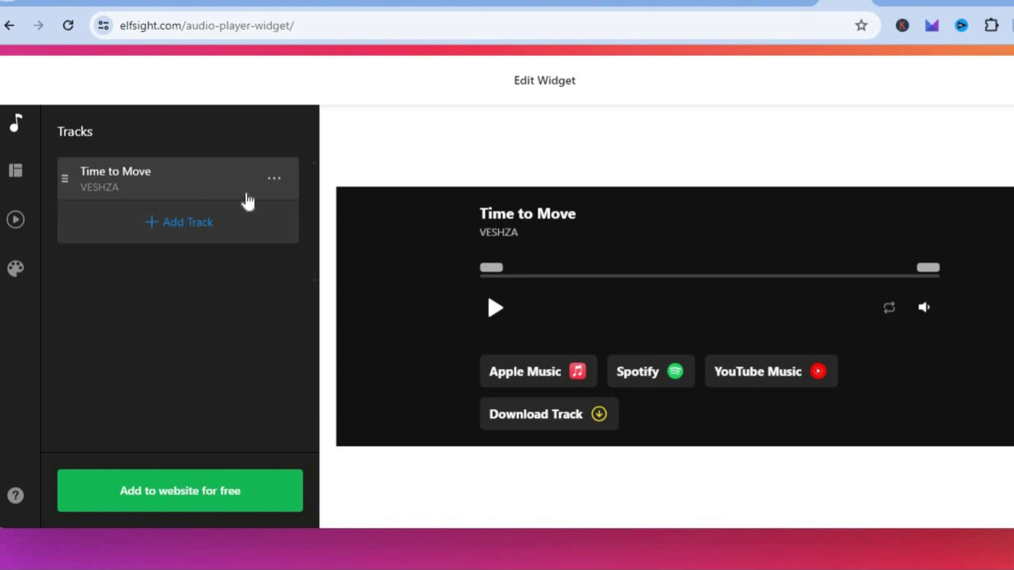
- Check the track's title Time to Move and artist VESHZA in its settings
click(274, 179)
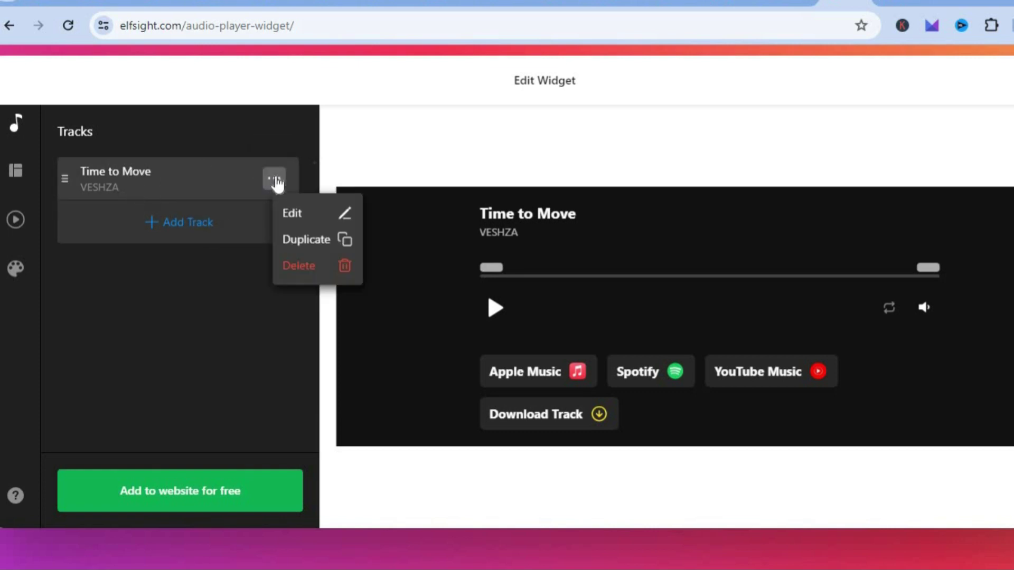
click(311, 210)
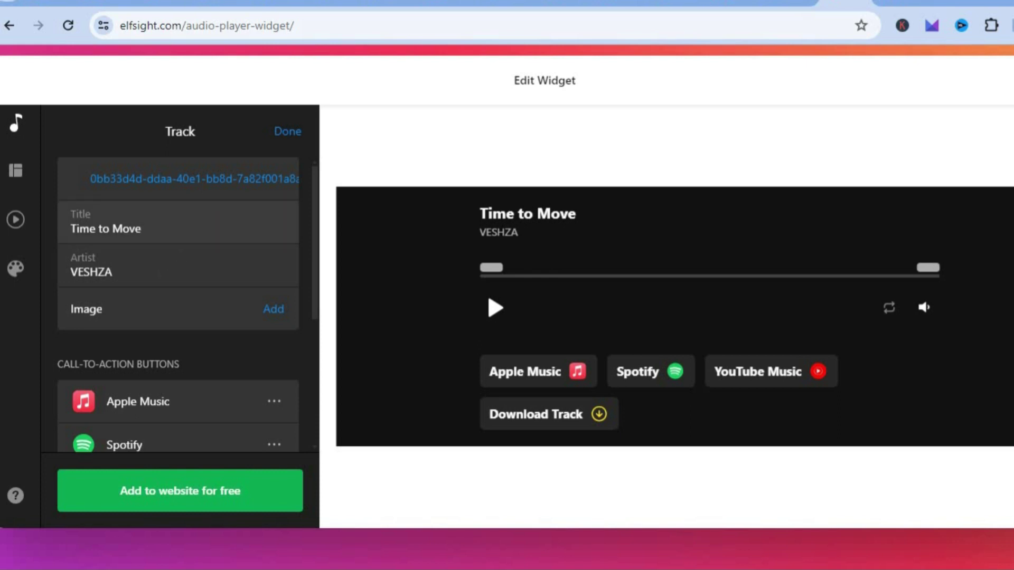
key(Tab)
drag(315, 307, 316, 367)
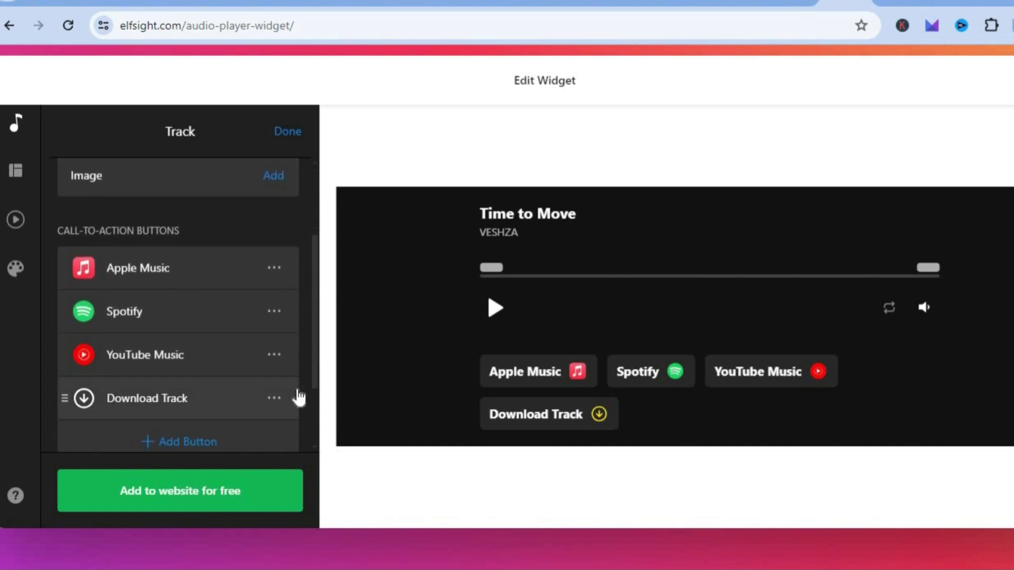
- Review the Download Track and Apple Music button settings, then return to the Tracks list
click(195, 406)
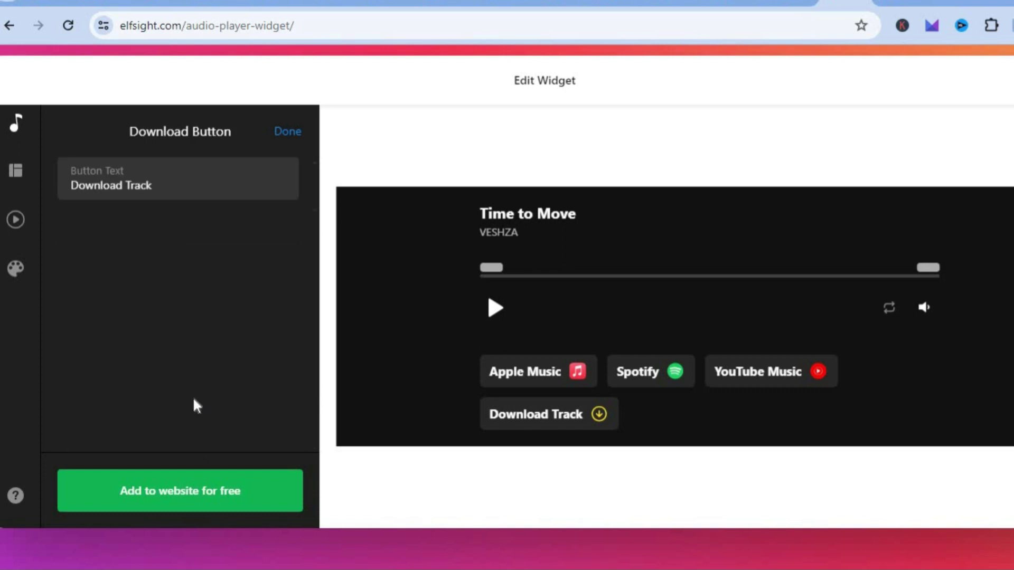
click(277, 131)
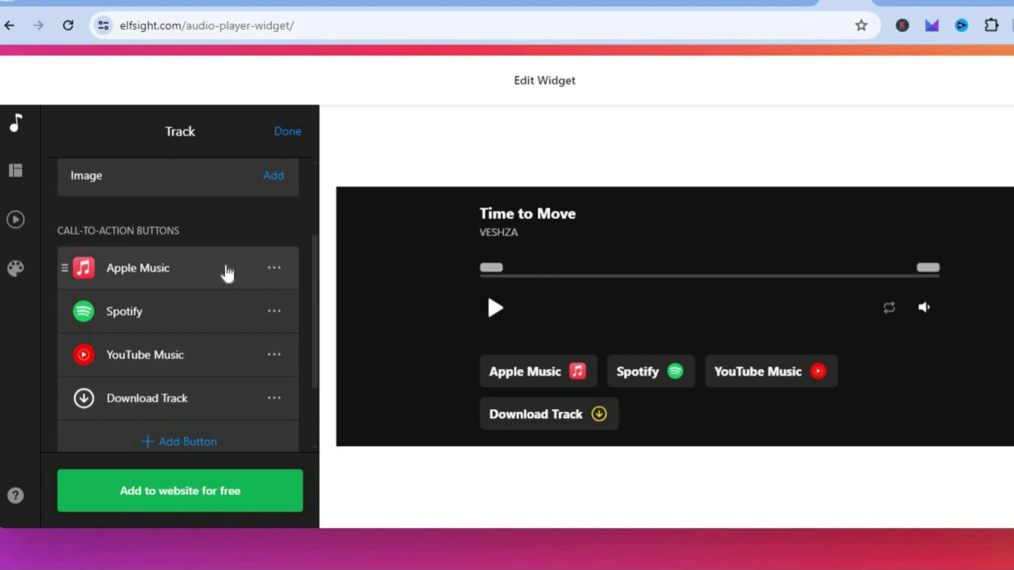
click(273, 272)
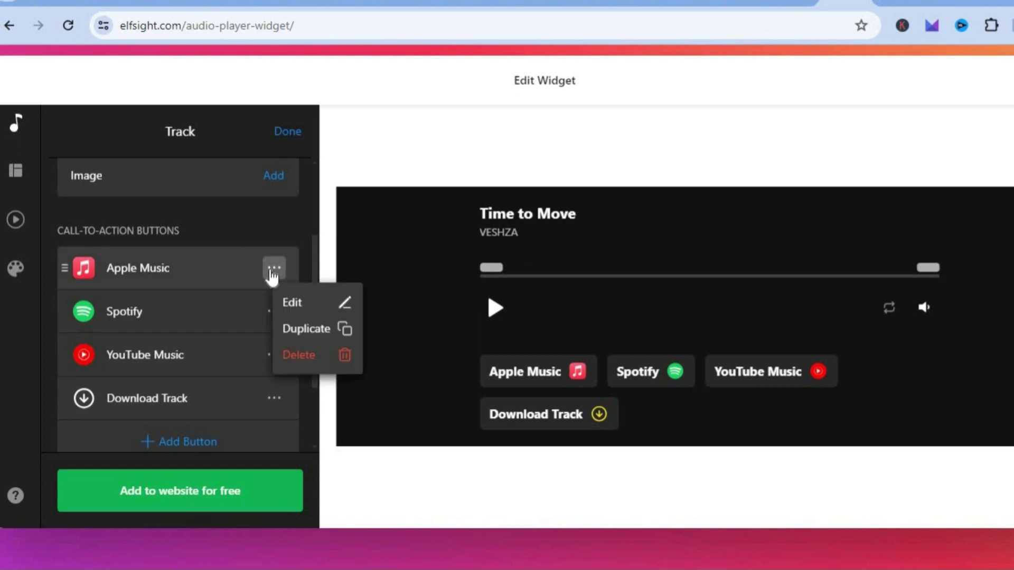
click(326, 307)
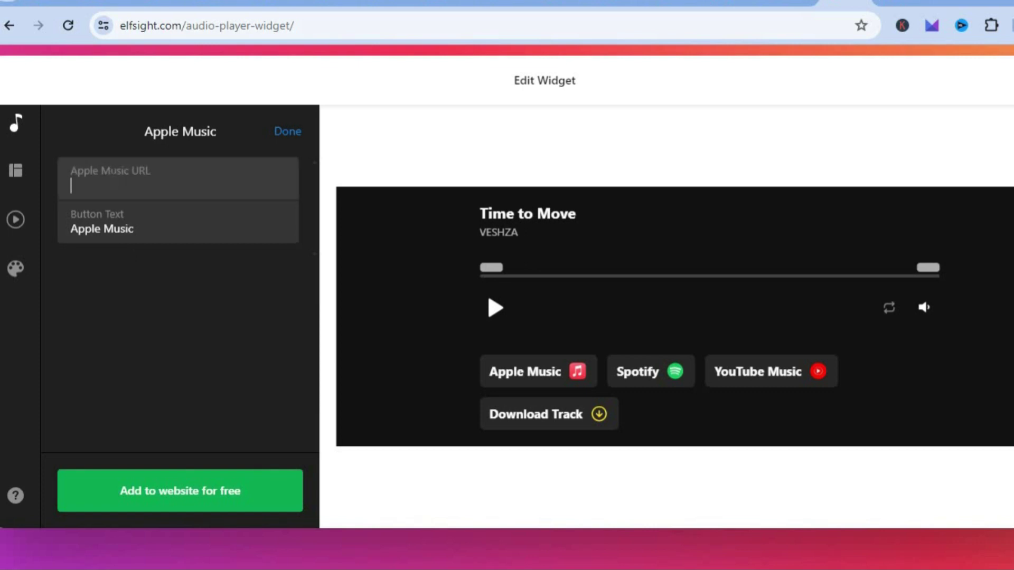
click(287, 131)
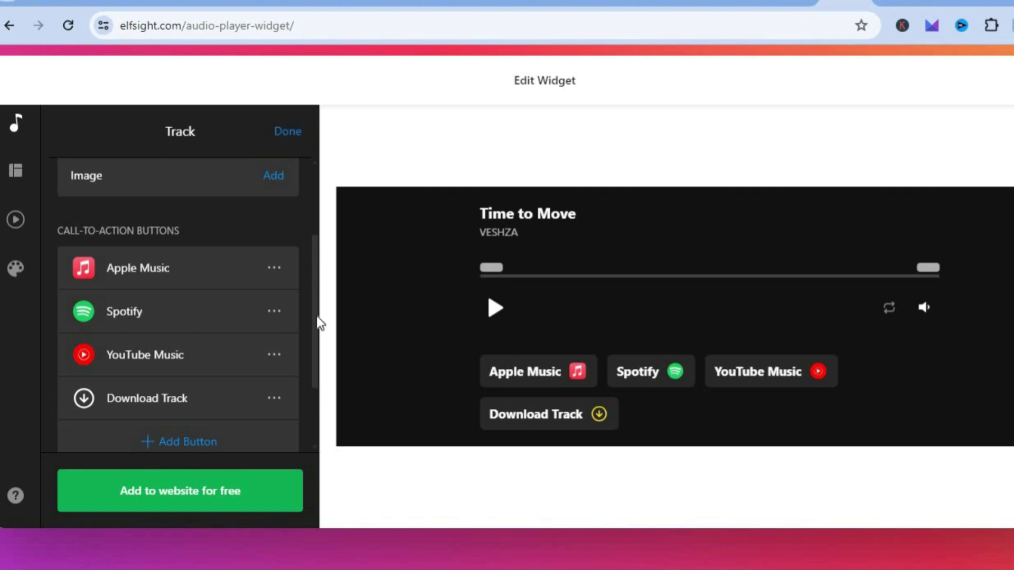
drag(315, 317, 317, 197)
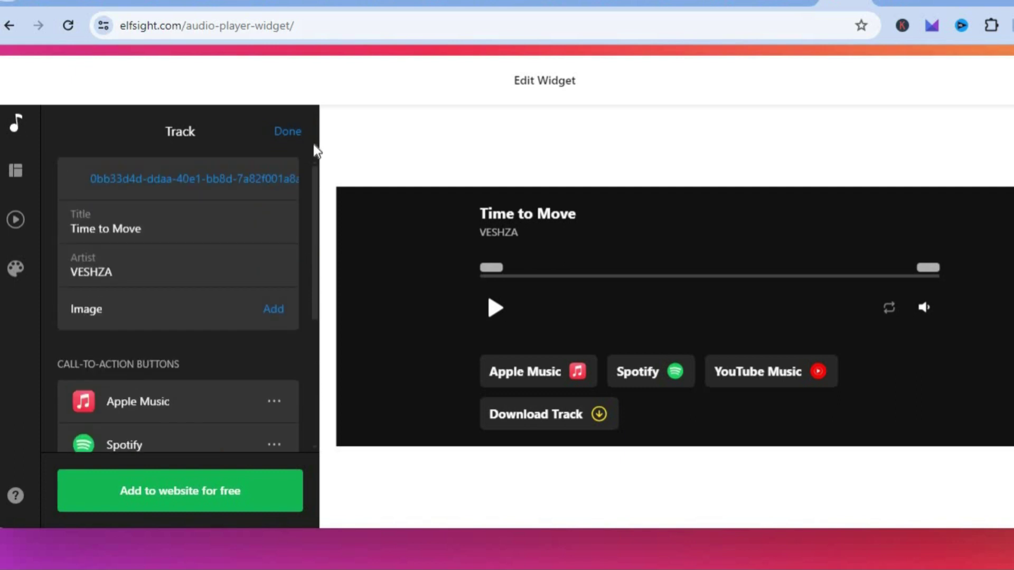
click(287, 132)
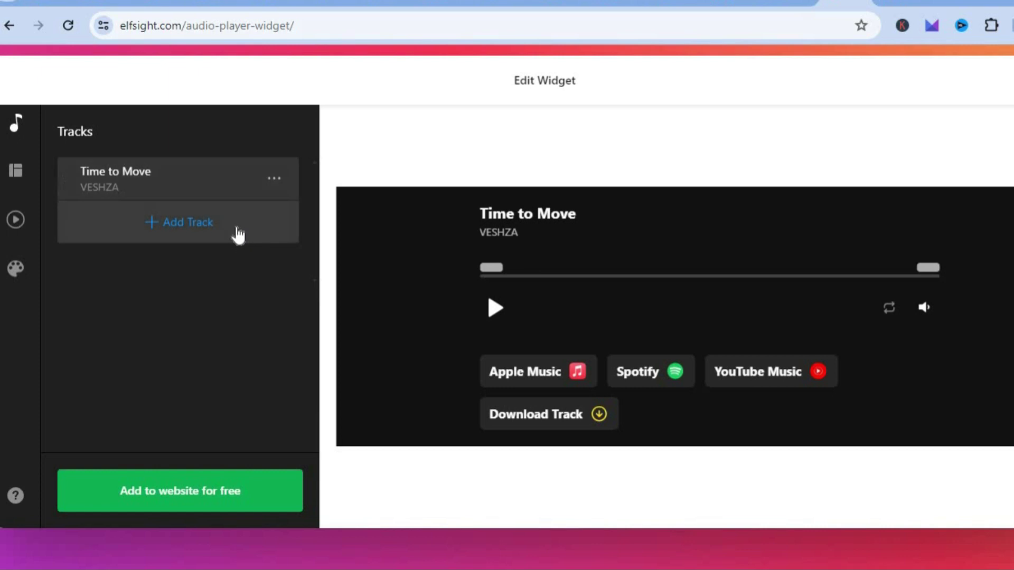
- Upload an audio file from Documents > Audacity as a new track for the player
click(190, 223)
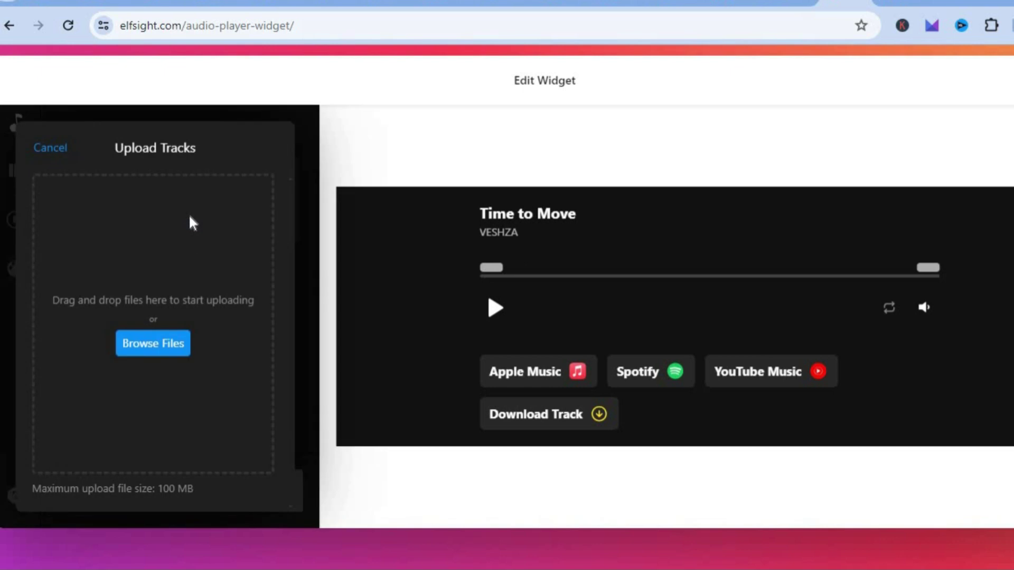
click(170, 336)
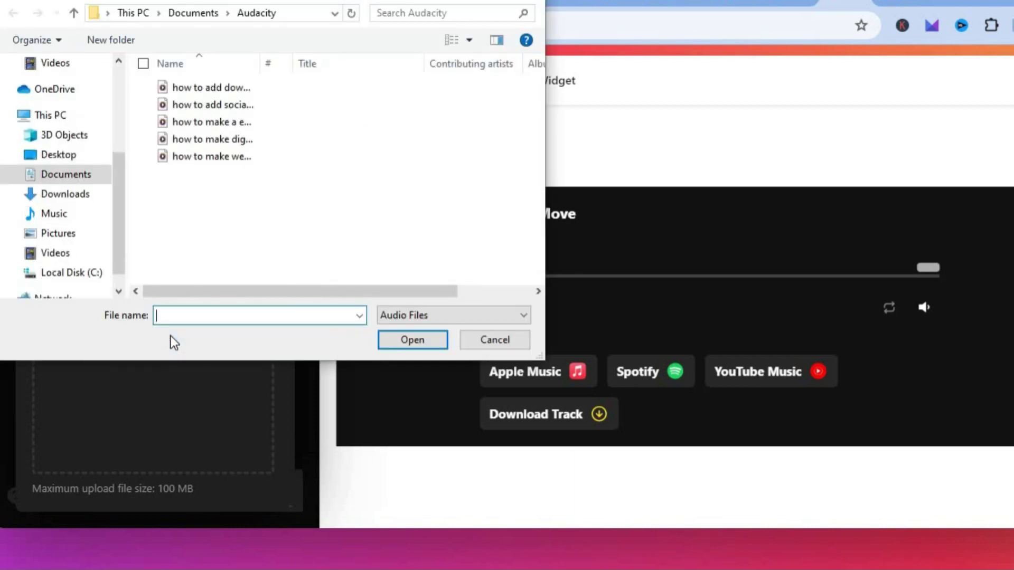
click(233, 103)
click(407, 340)
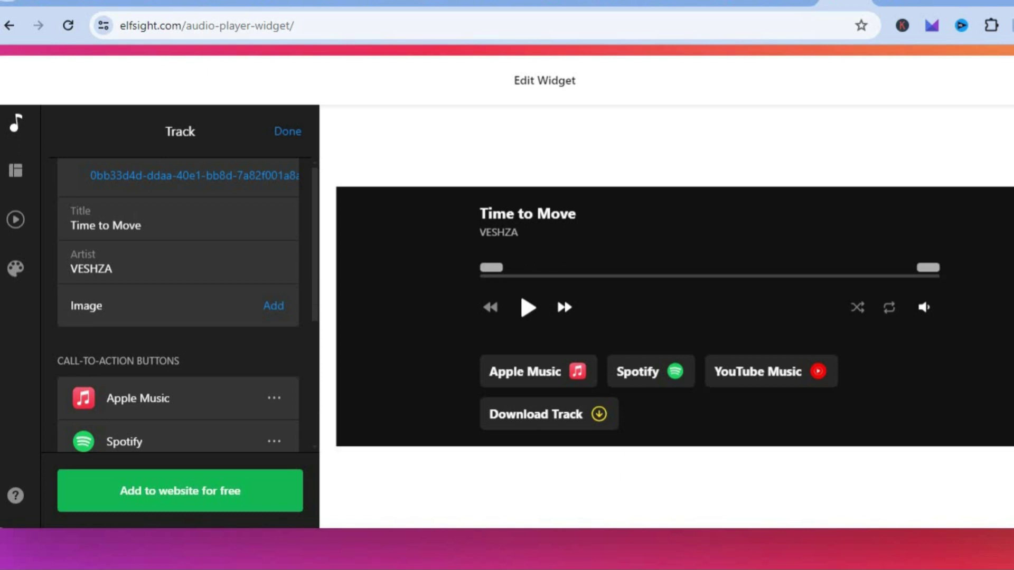
- Review the player controls, then view the black, white and yellow custom Style scheme
click(21, 227)
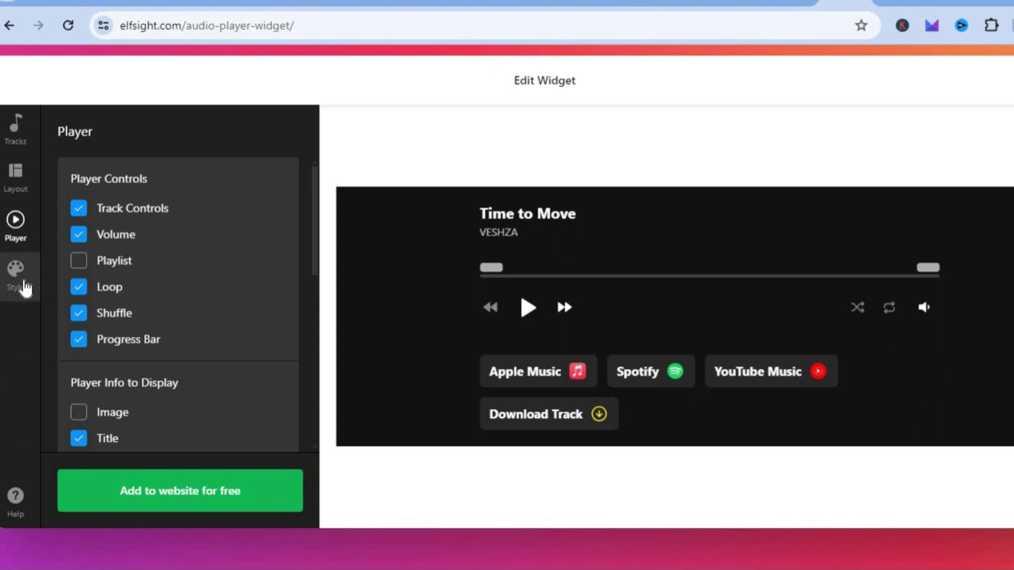
click(25, 288)
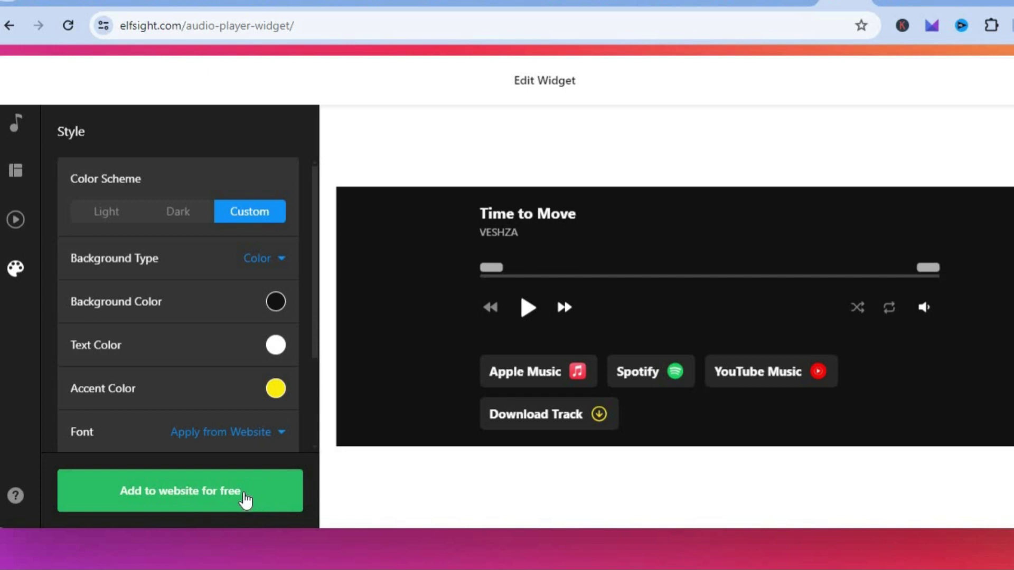
- Publish the player on the Free plan, copy its embed code and return to Google Sites
click(243, 497)
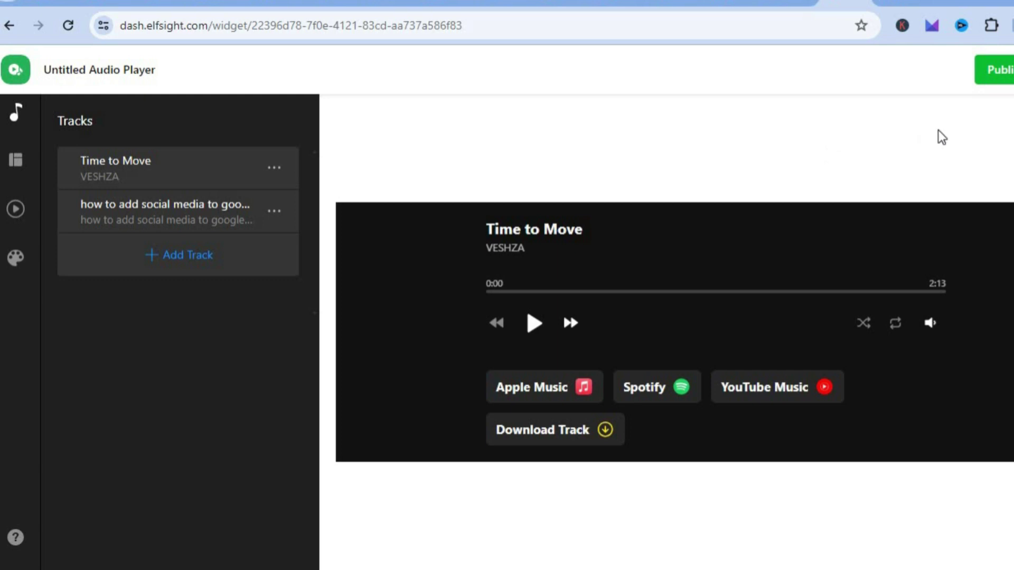
click(988, 81)
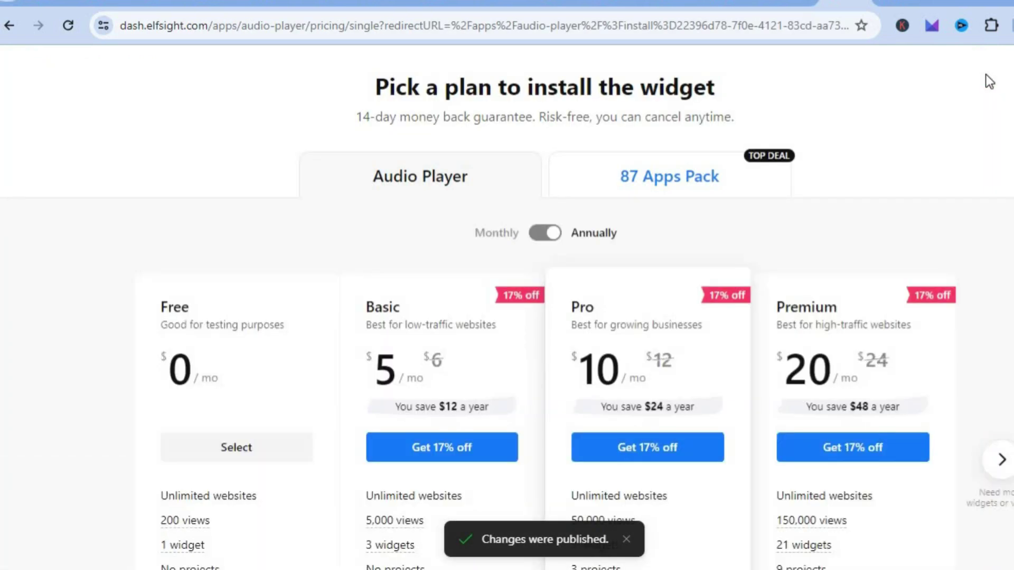
click(231, 450)
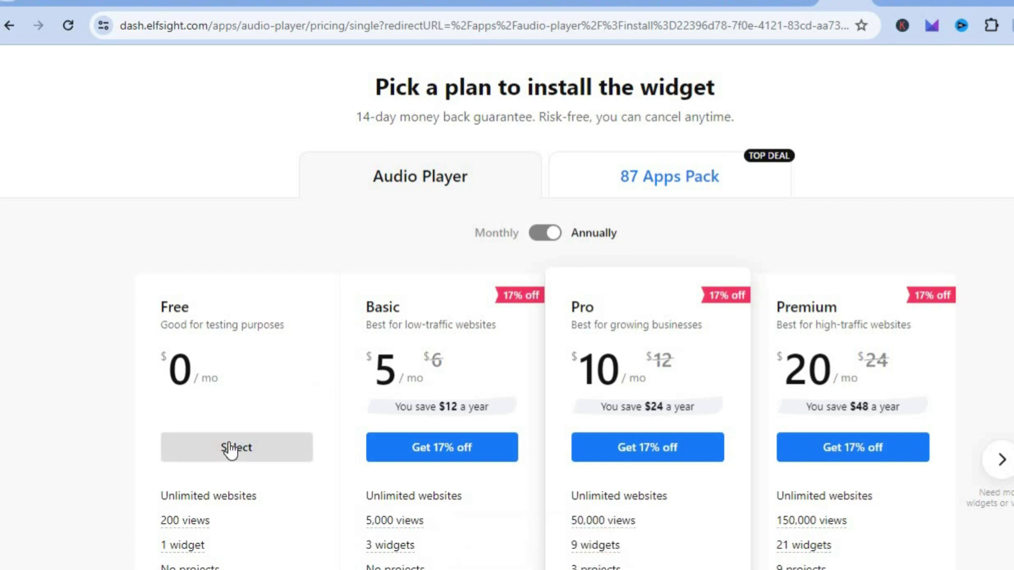
click(229, 447)
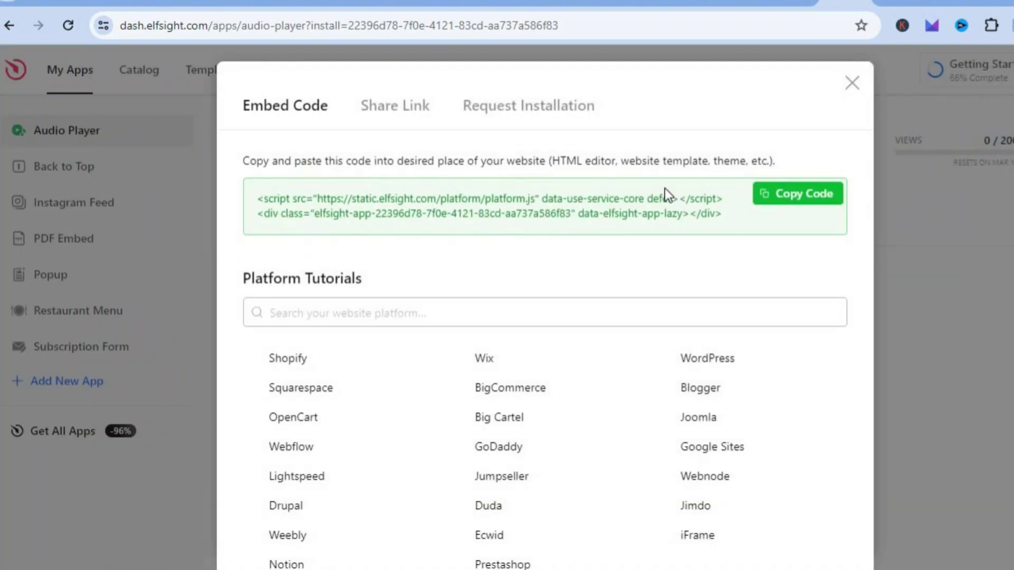
click(801, 195)
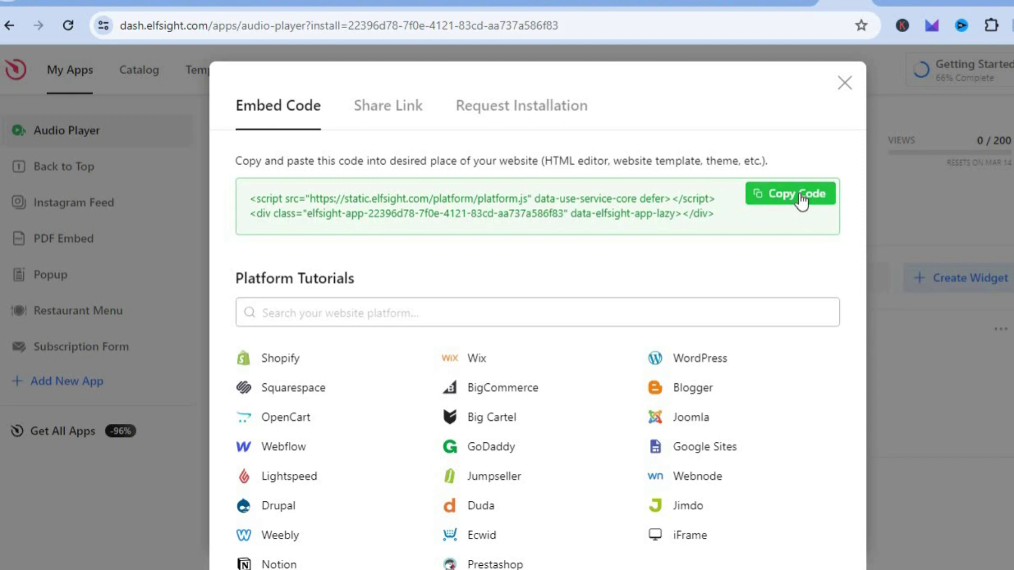
click(779, 3)
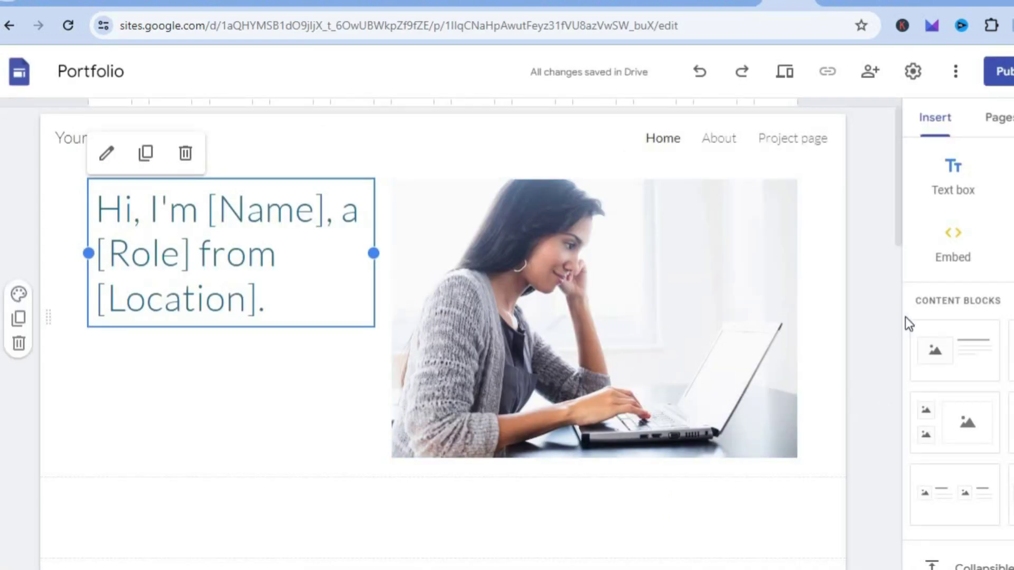
- Paste the Elfsight embed code into a new Embed box and insert it onto the Portfolio page
click(951, 262)
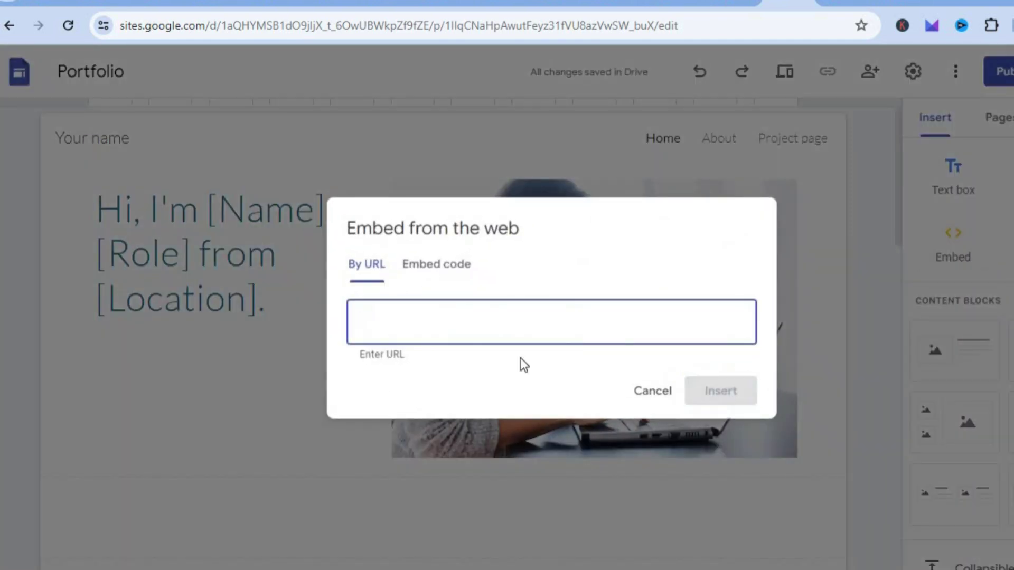
click(451, 265)
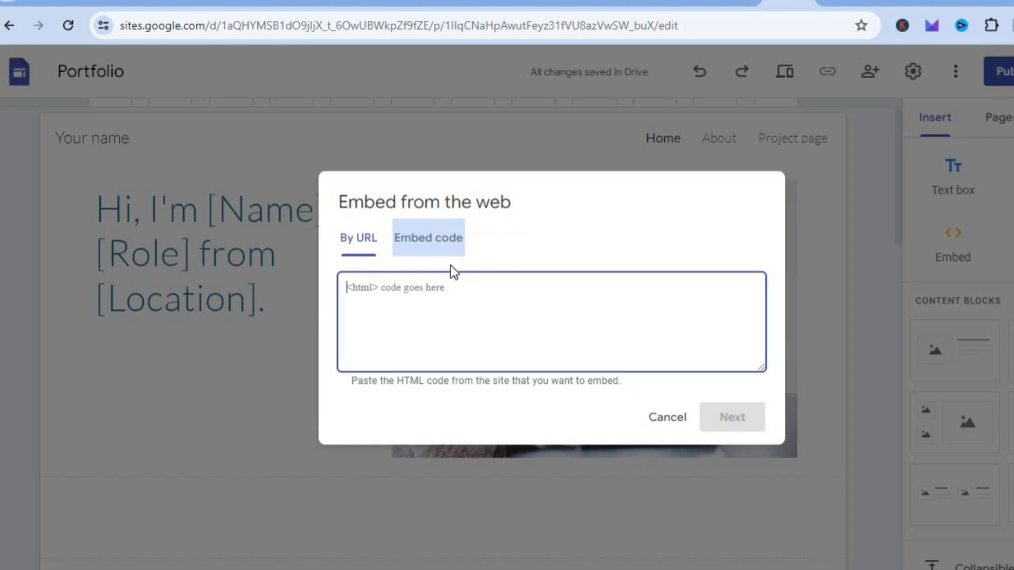
right_click(400, 296)
click(435, 172)
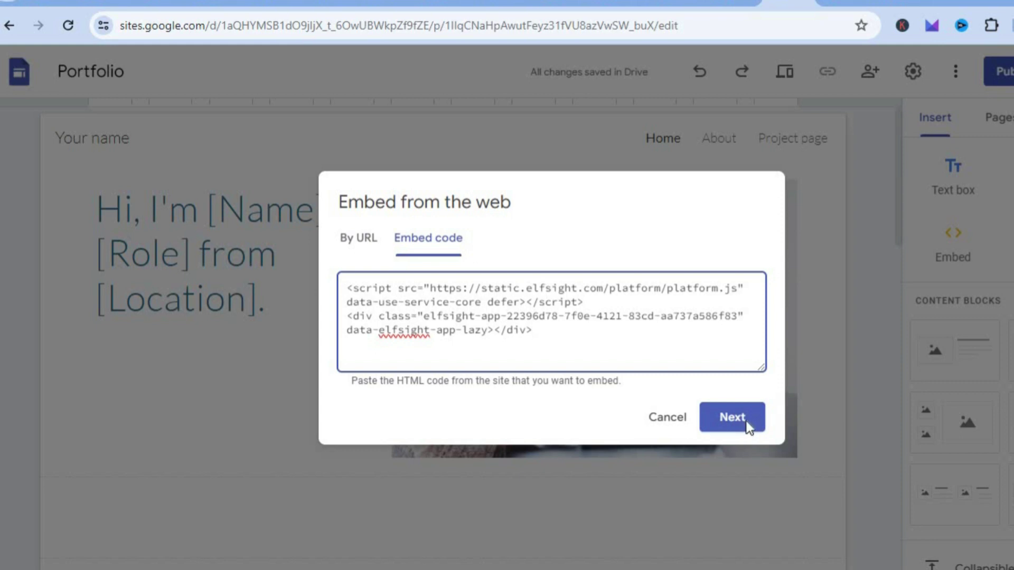
click(746, 420)
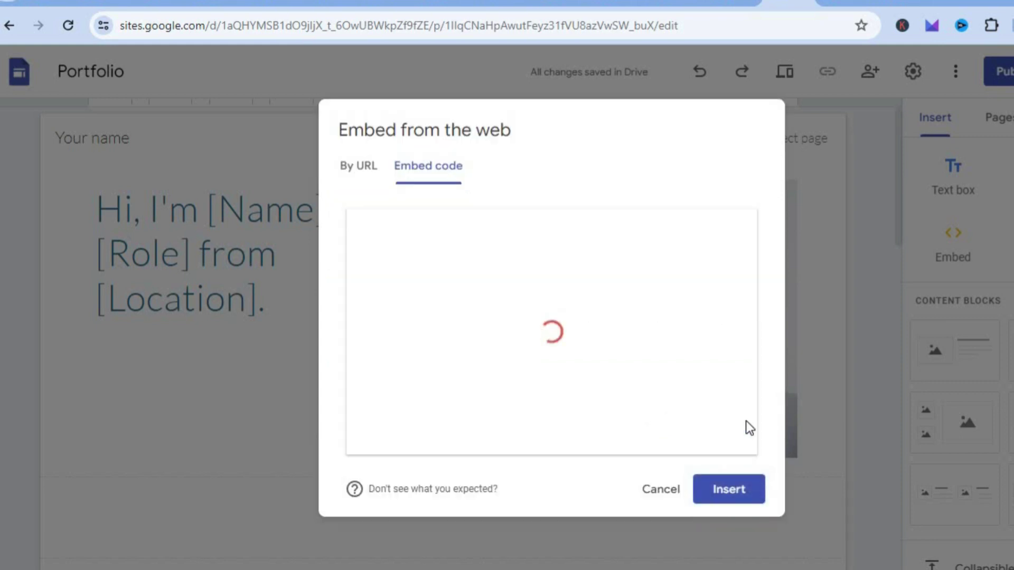
click(742, 490)
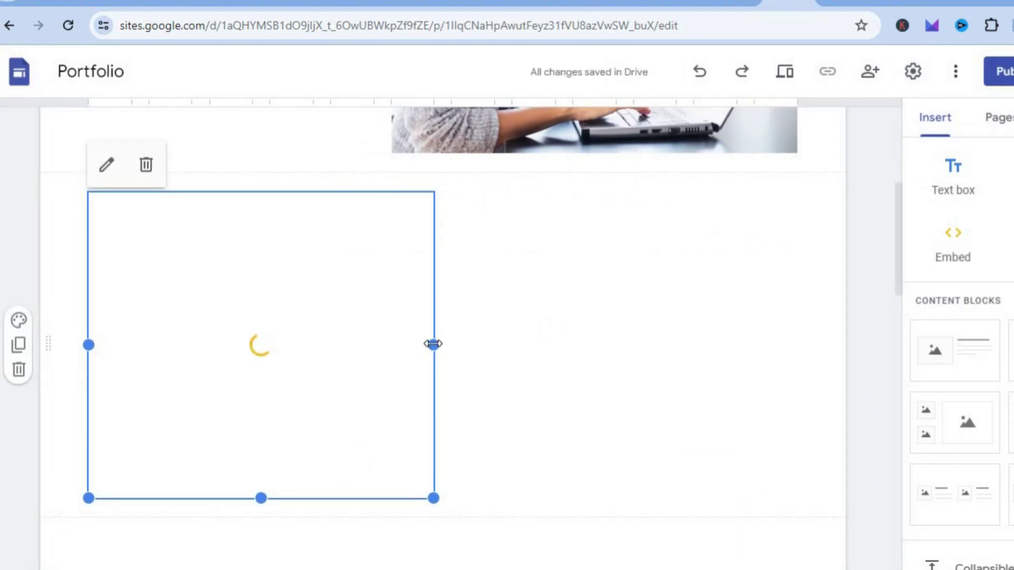
- Widen the embed box so the Time to Move player and its four buttons show fully
drag(433, 344, 519, 343)
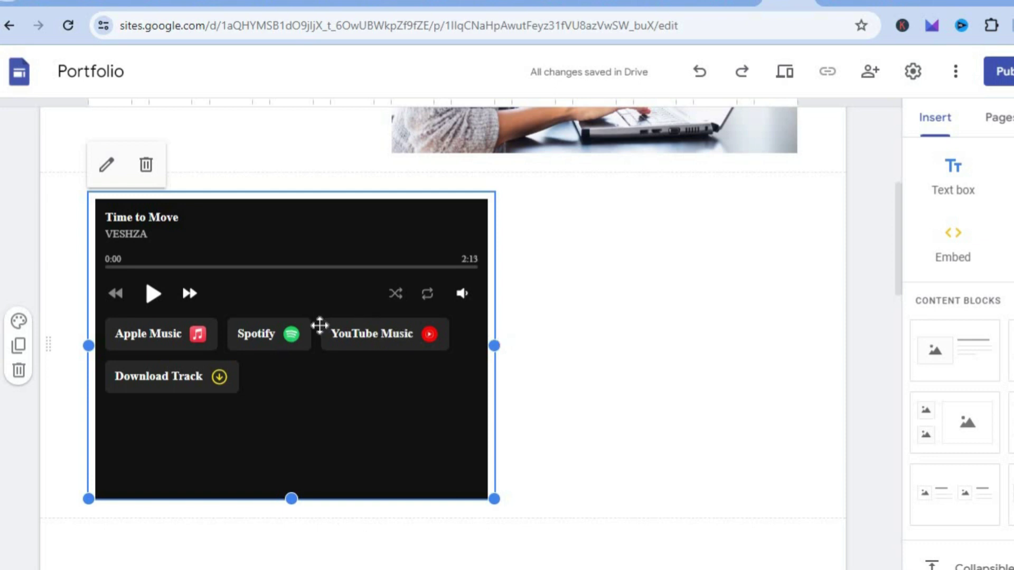
click(515, 341)
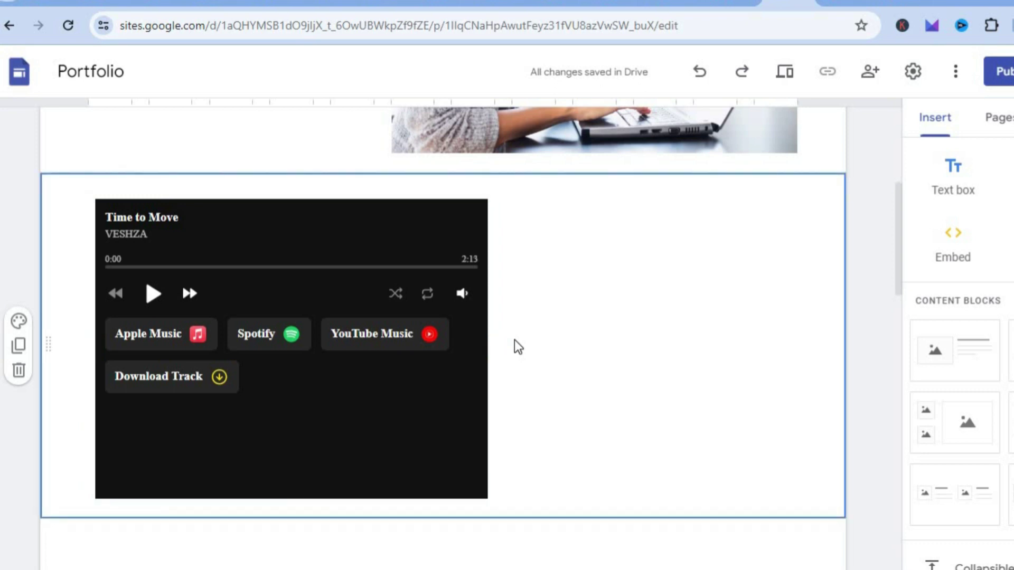